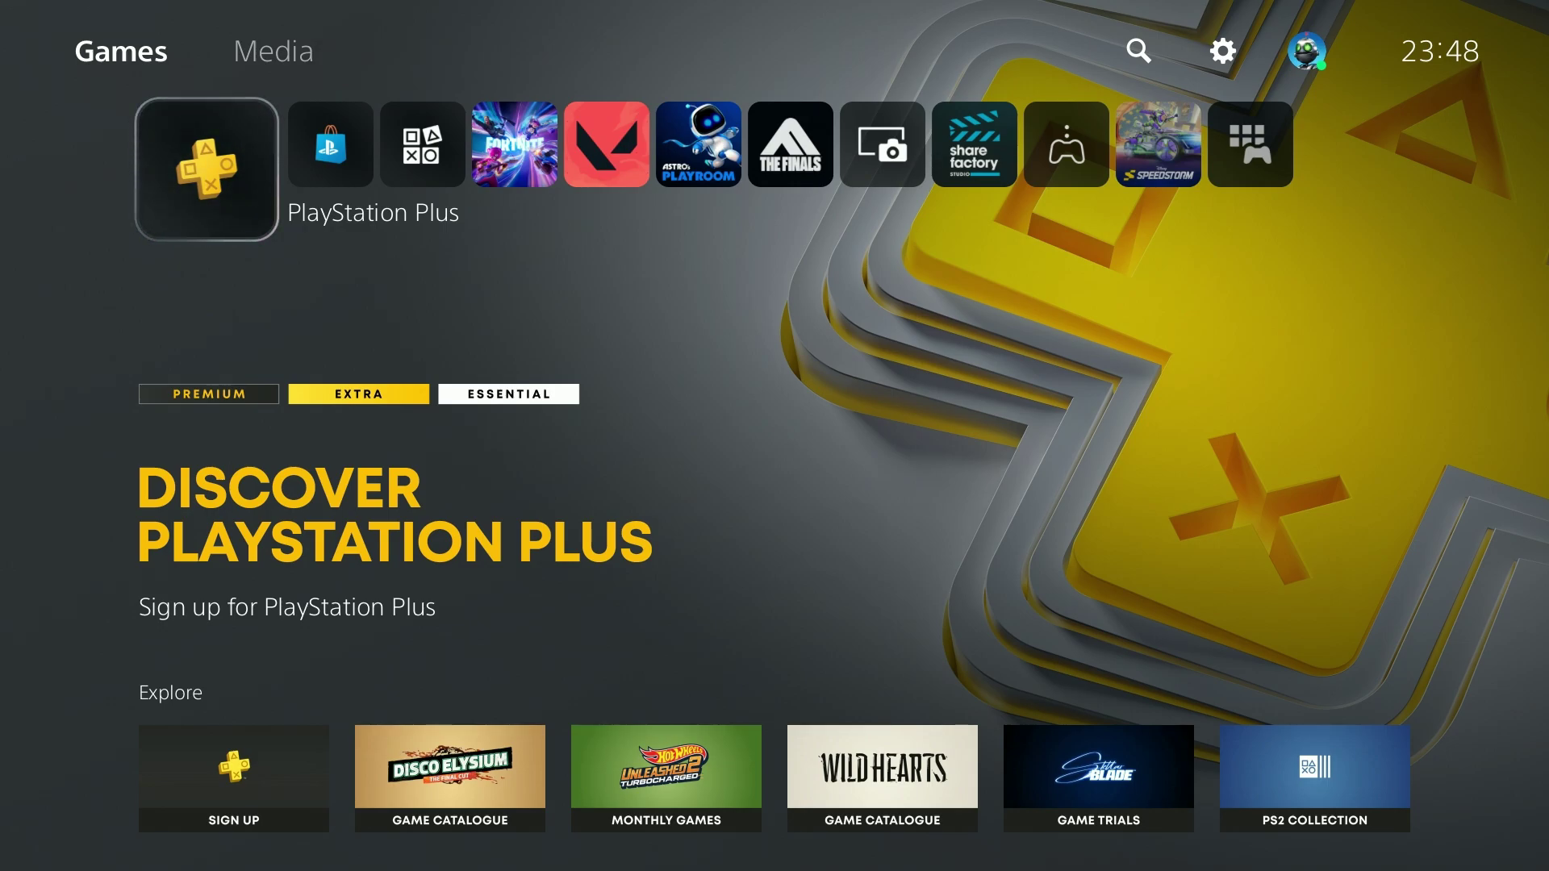
- Navigate from the home screen to Settings > Screen and Video > Video Output
key(Up)
key(Right)
key(Right)
key(Right)
key(Left)
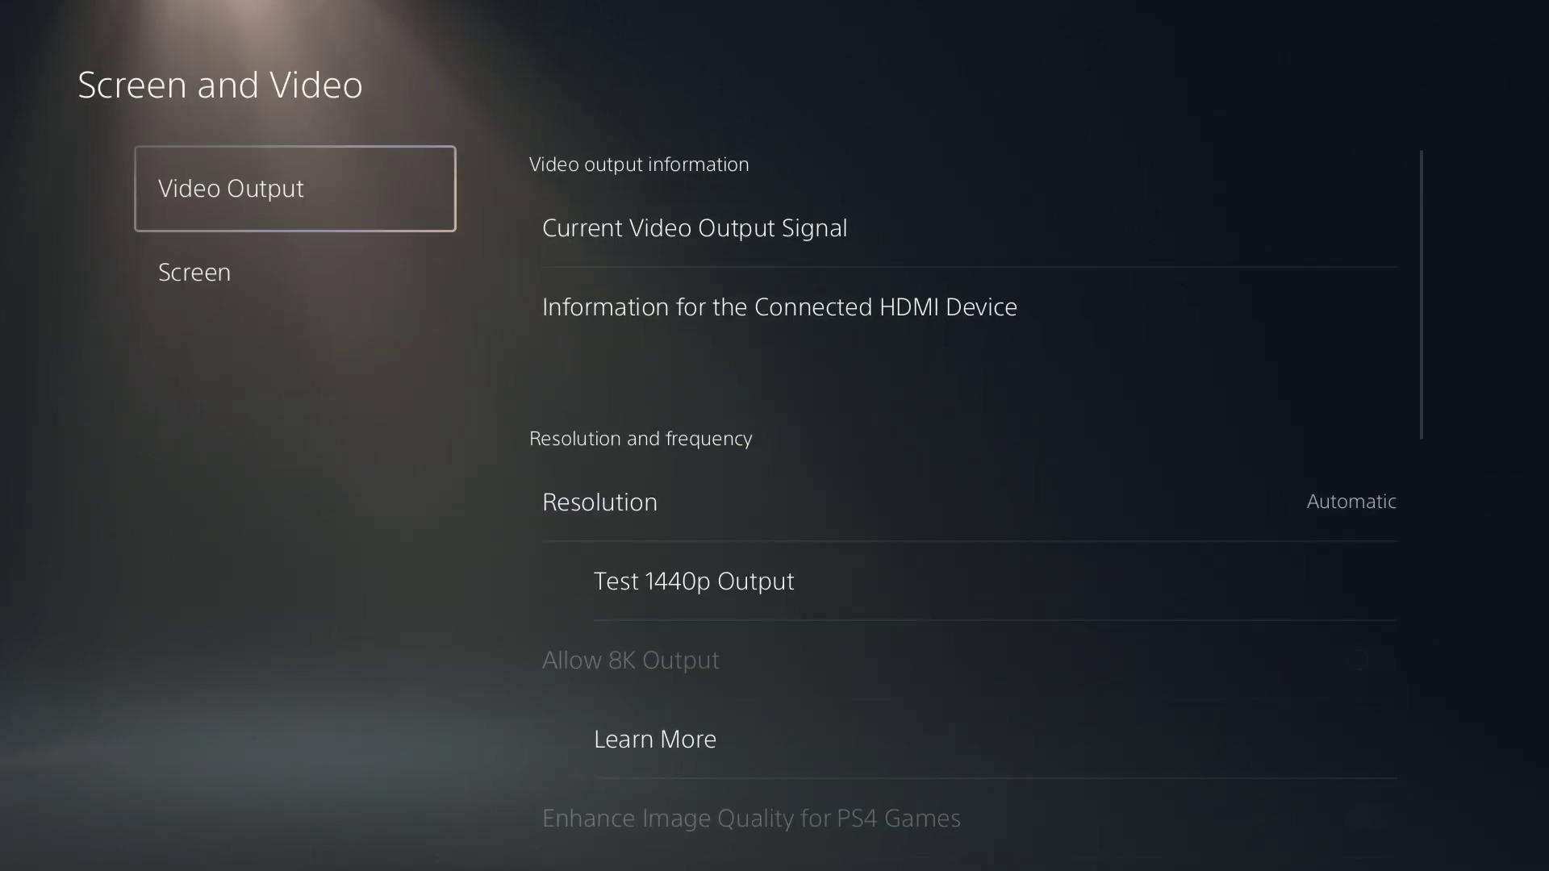
- Move down the Video Output list to the HDR setting under Color
key(Right)
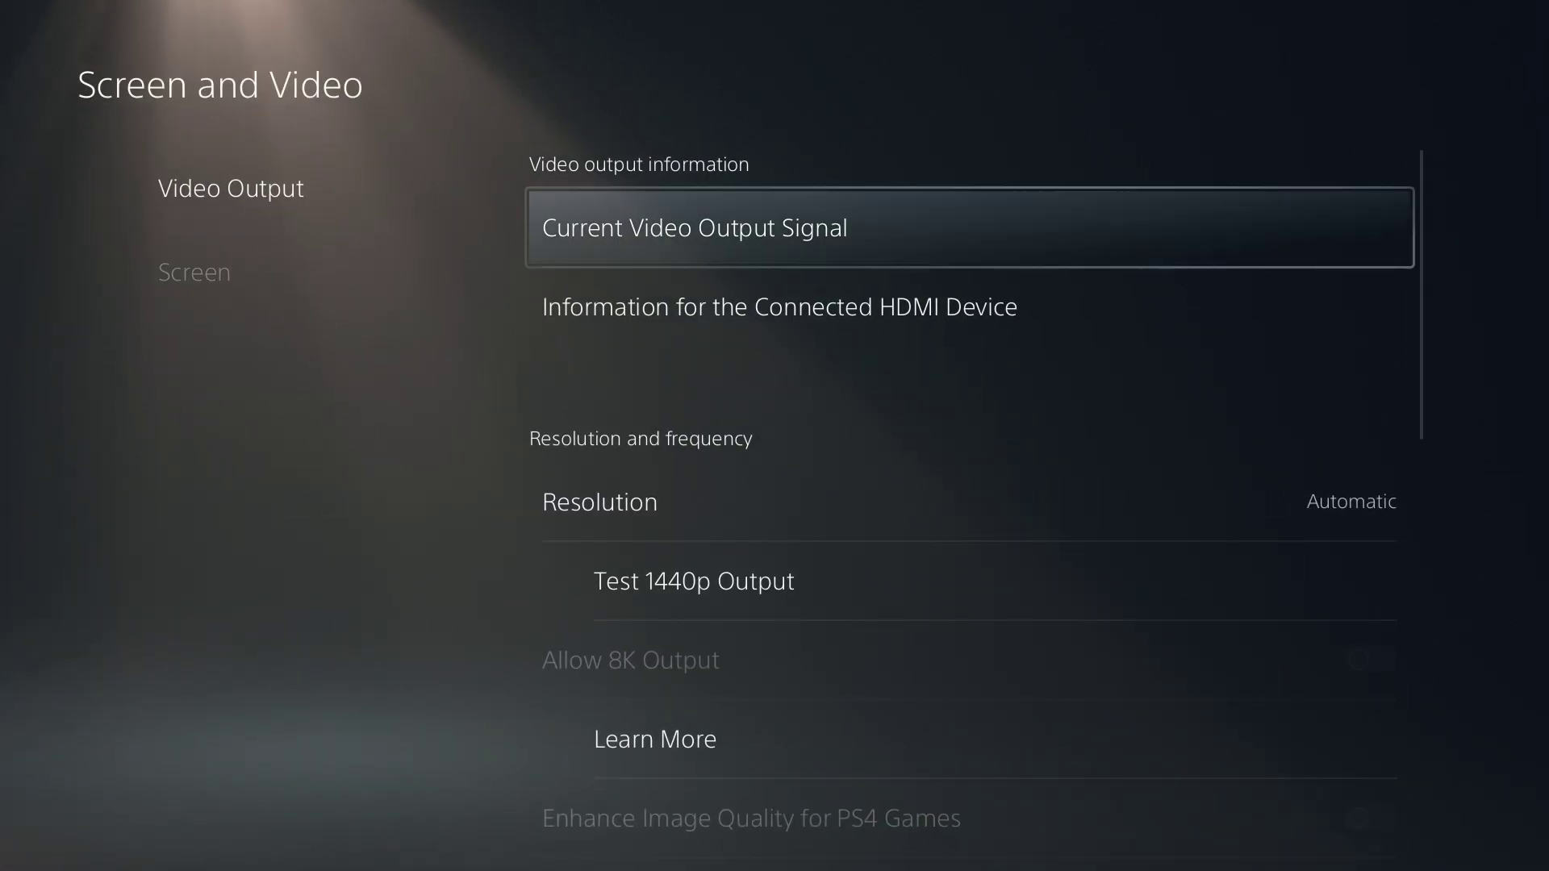
key(Down)
key(Down)
key(Down)
key(Down)
key(Down)
key(Down)
key(Down)
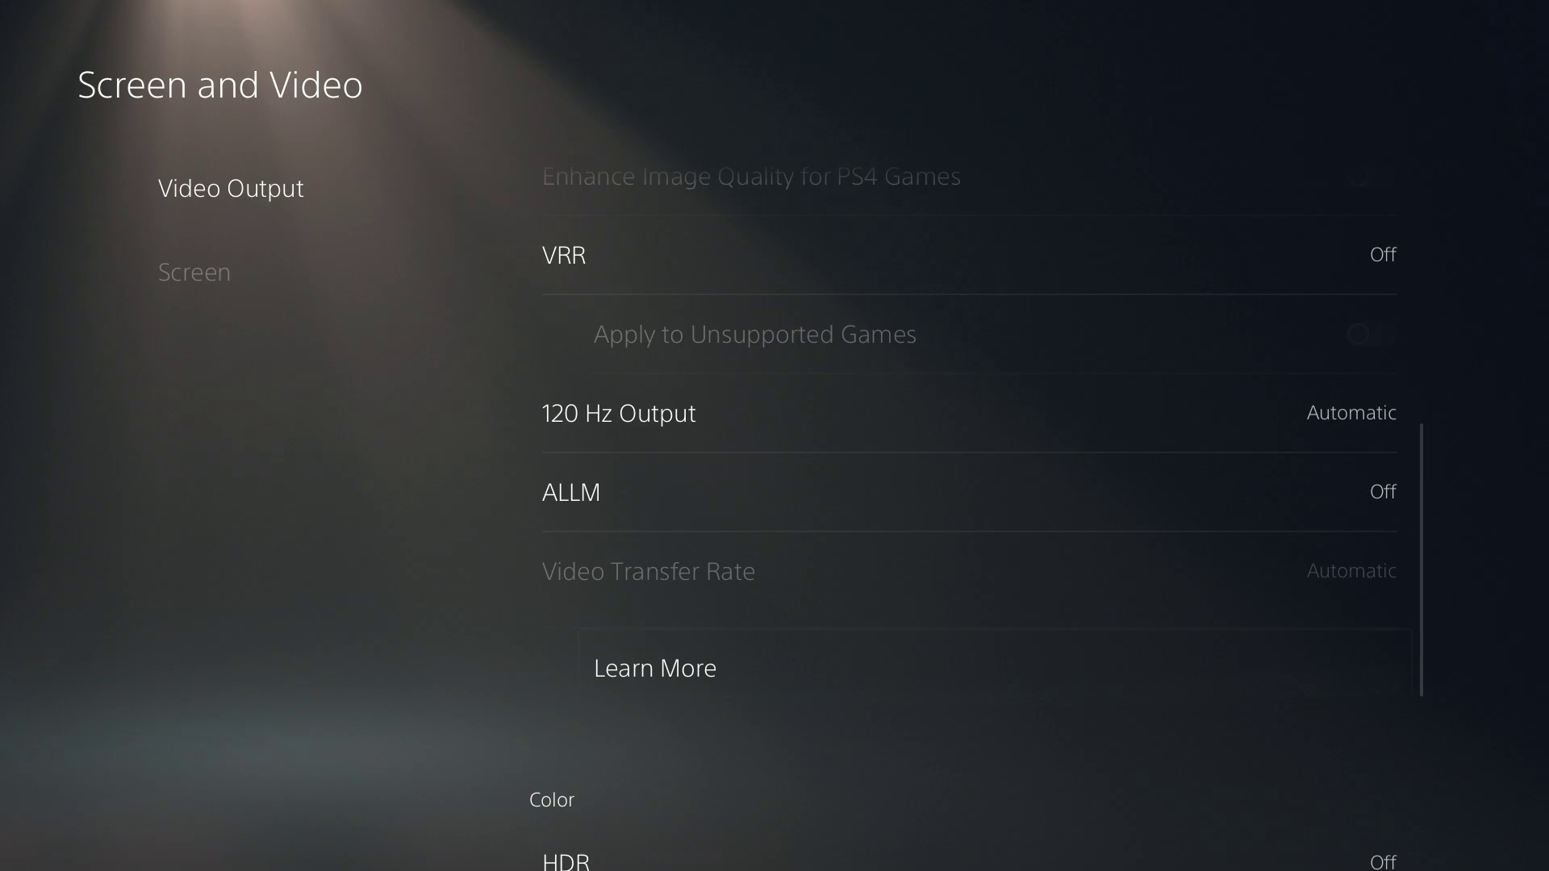
key(Down)
- Browse the HDR choices, including On When Supported, and close them with HDR left Off
key(Return)
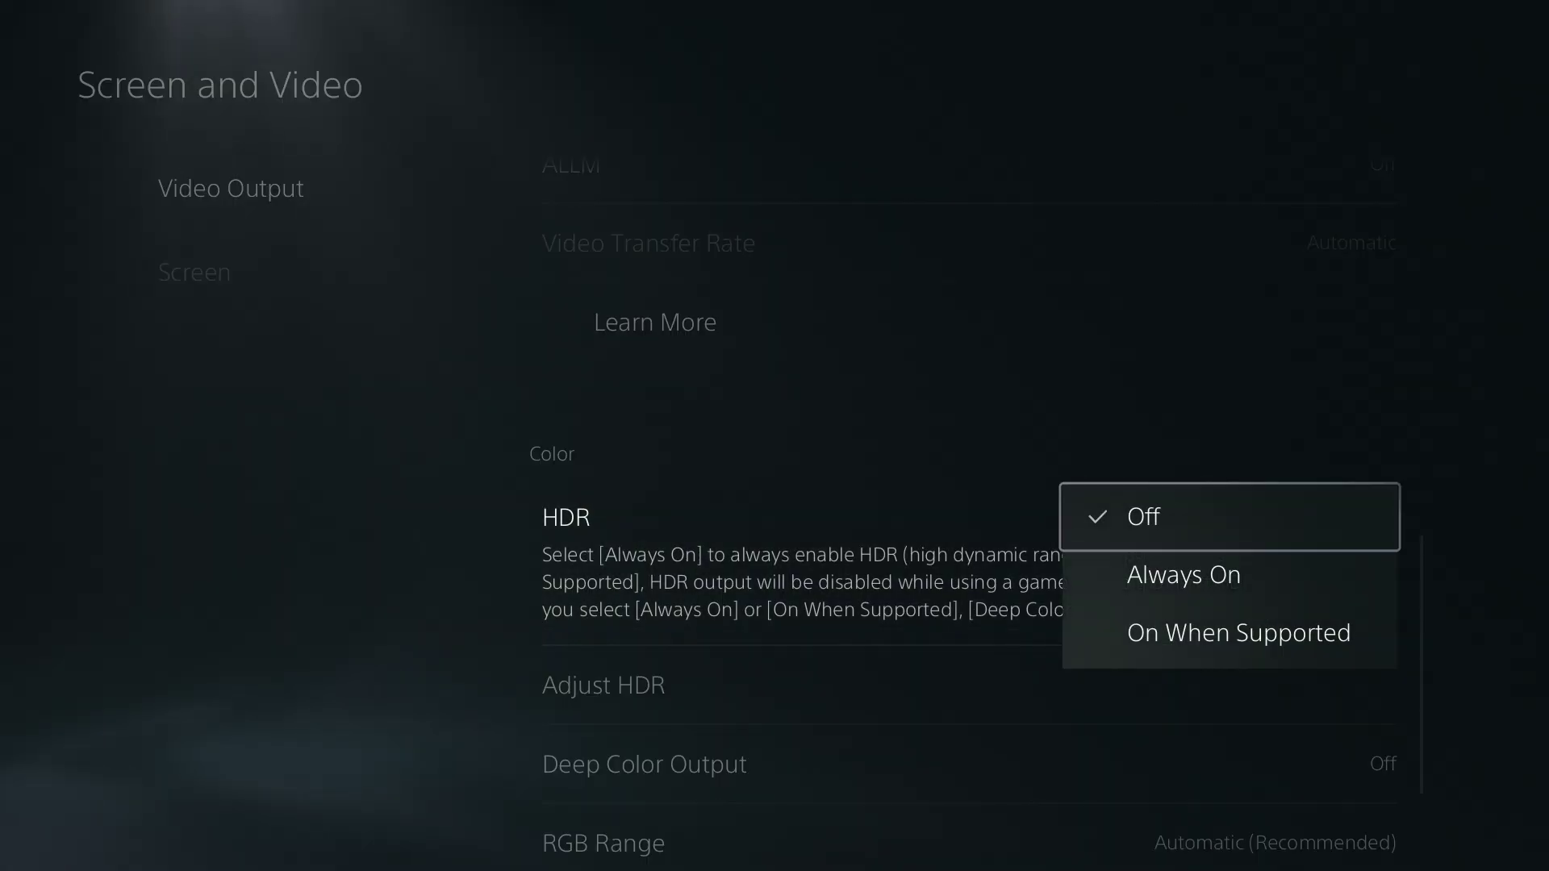
key(Down)
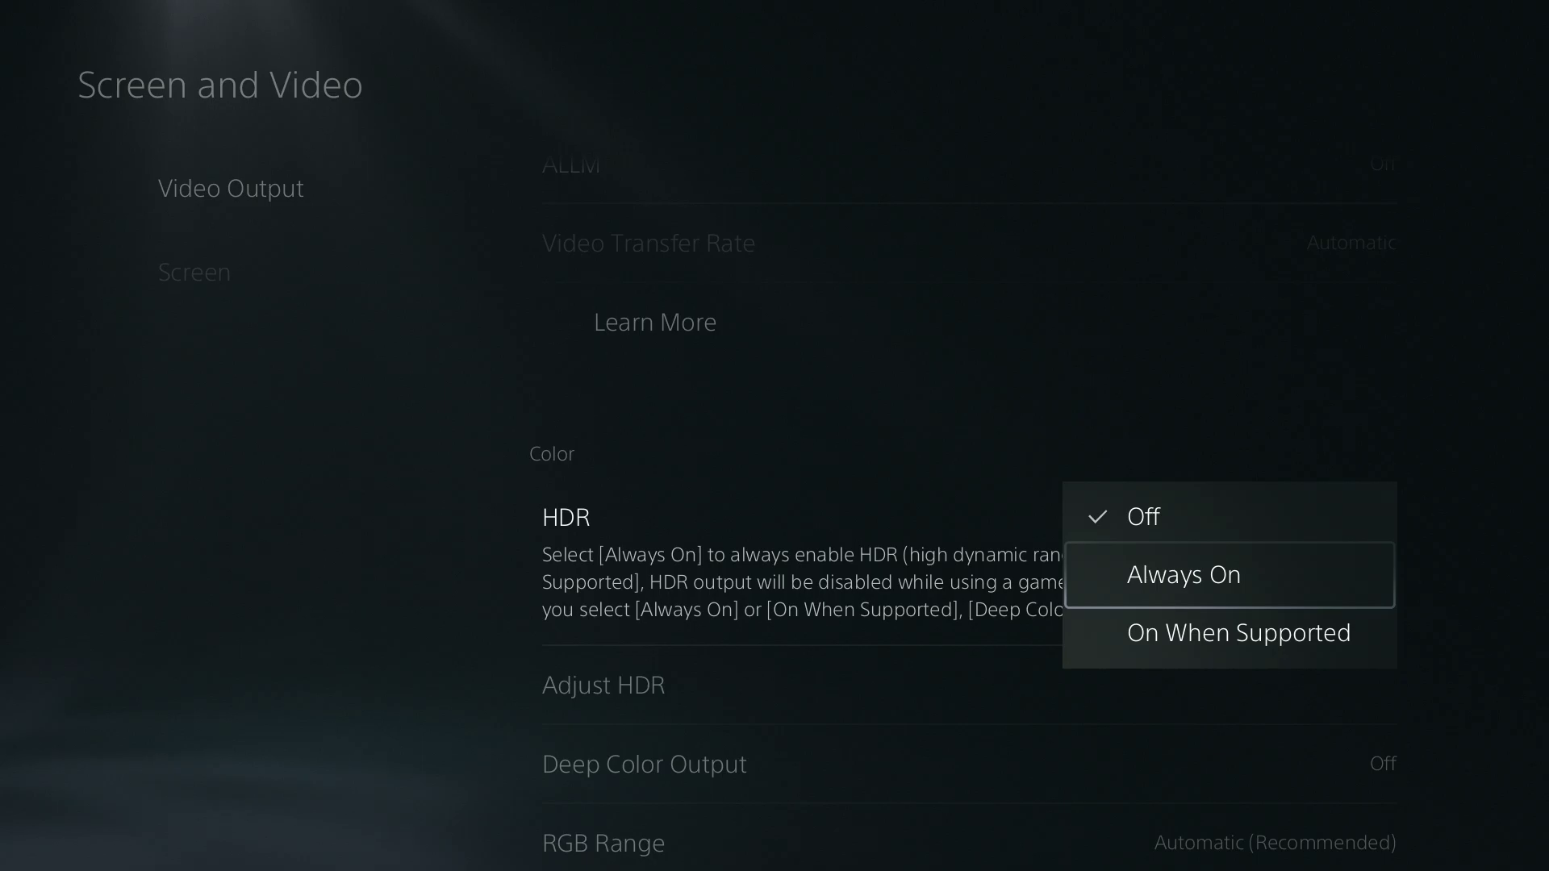
key(Down)
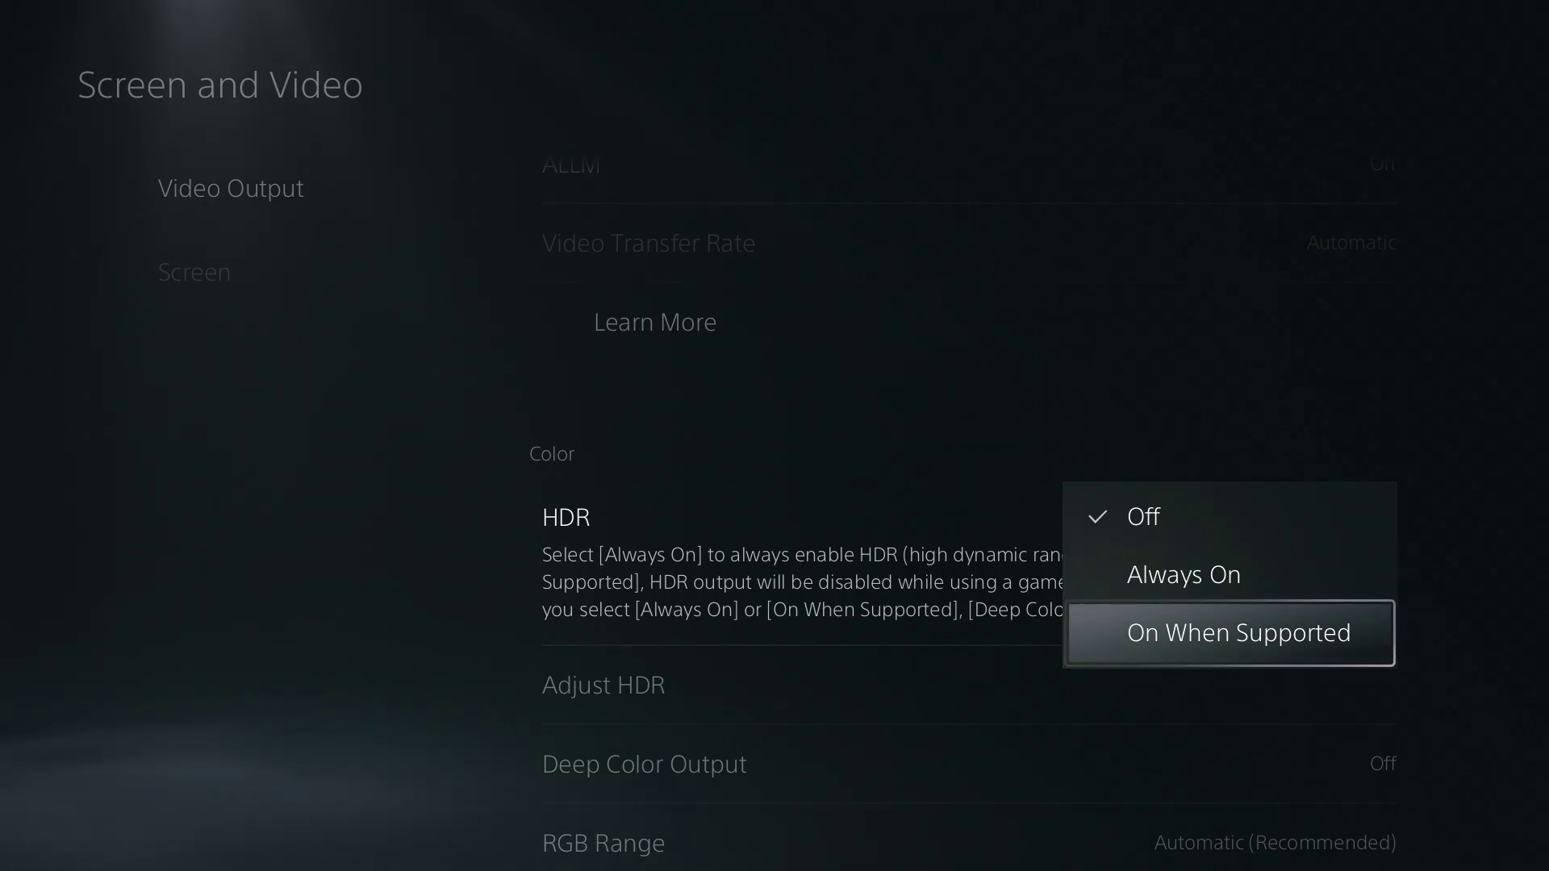
key(Escape)
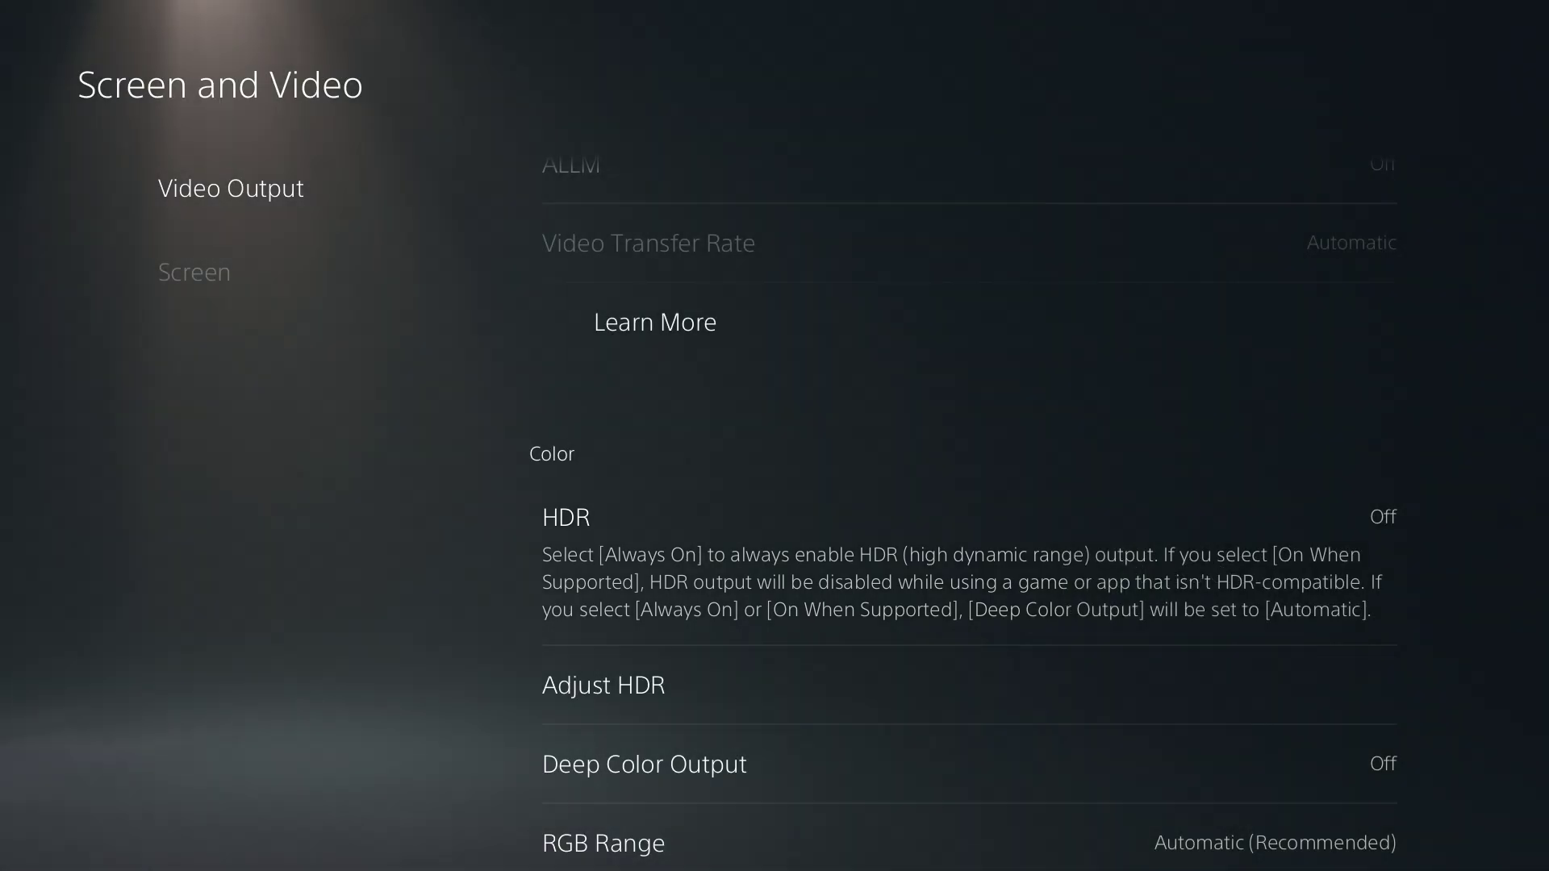
key(Down)
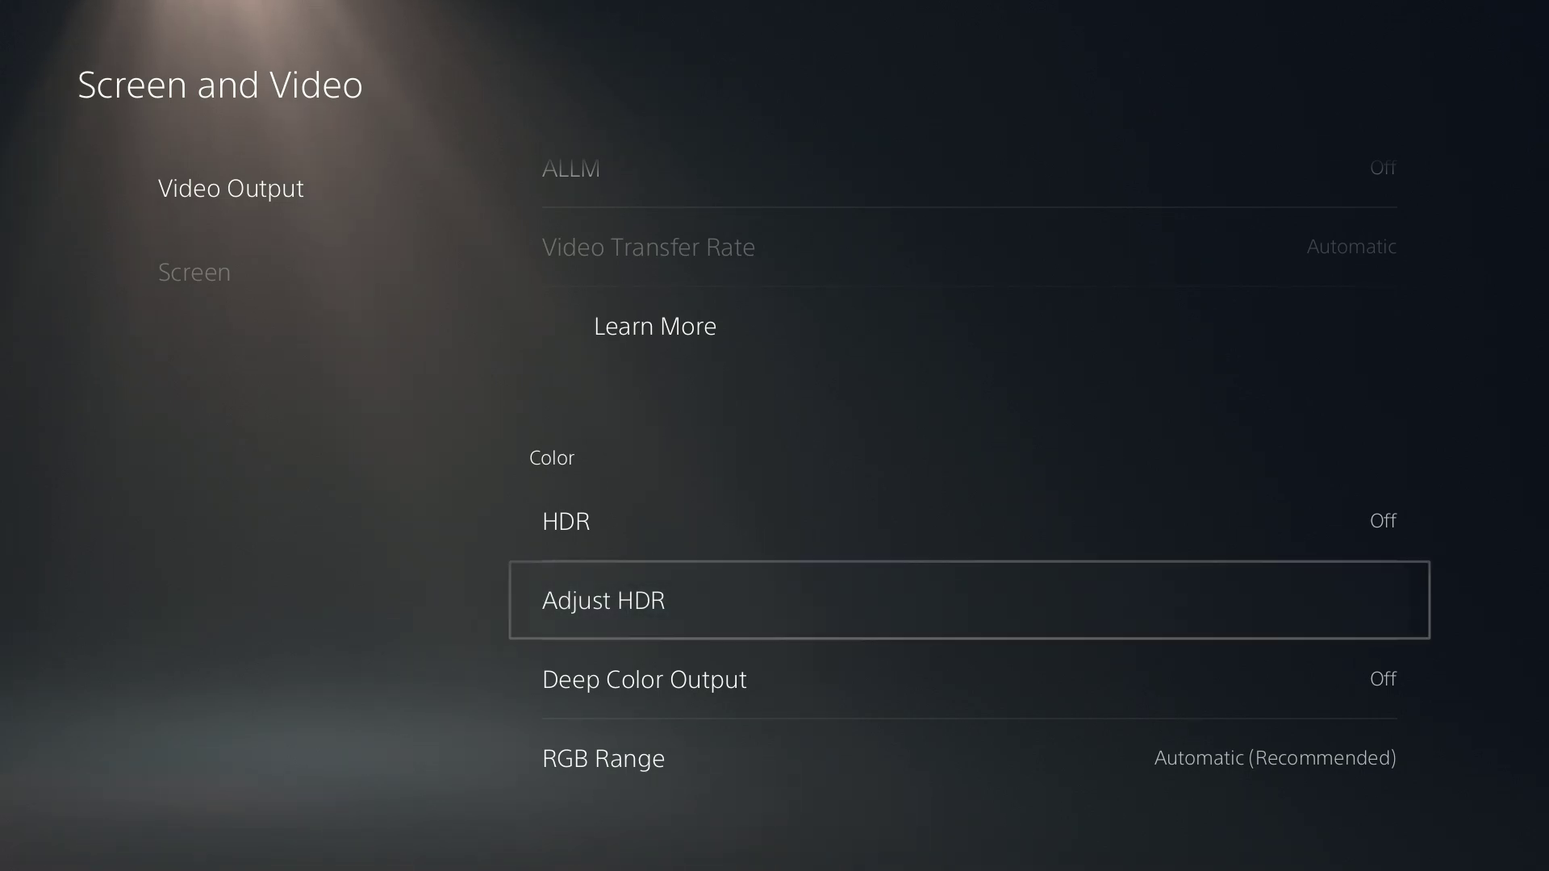
key(Return)
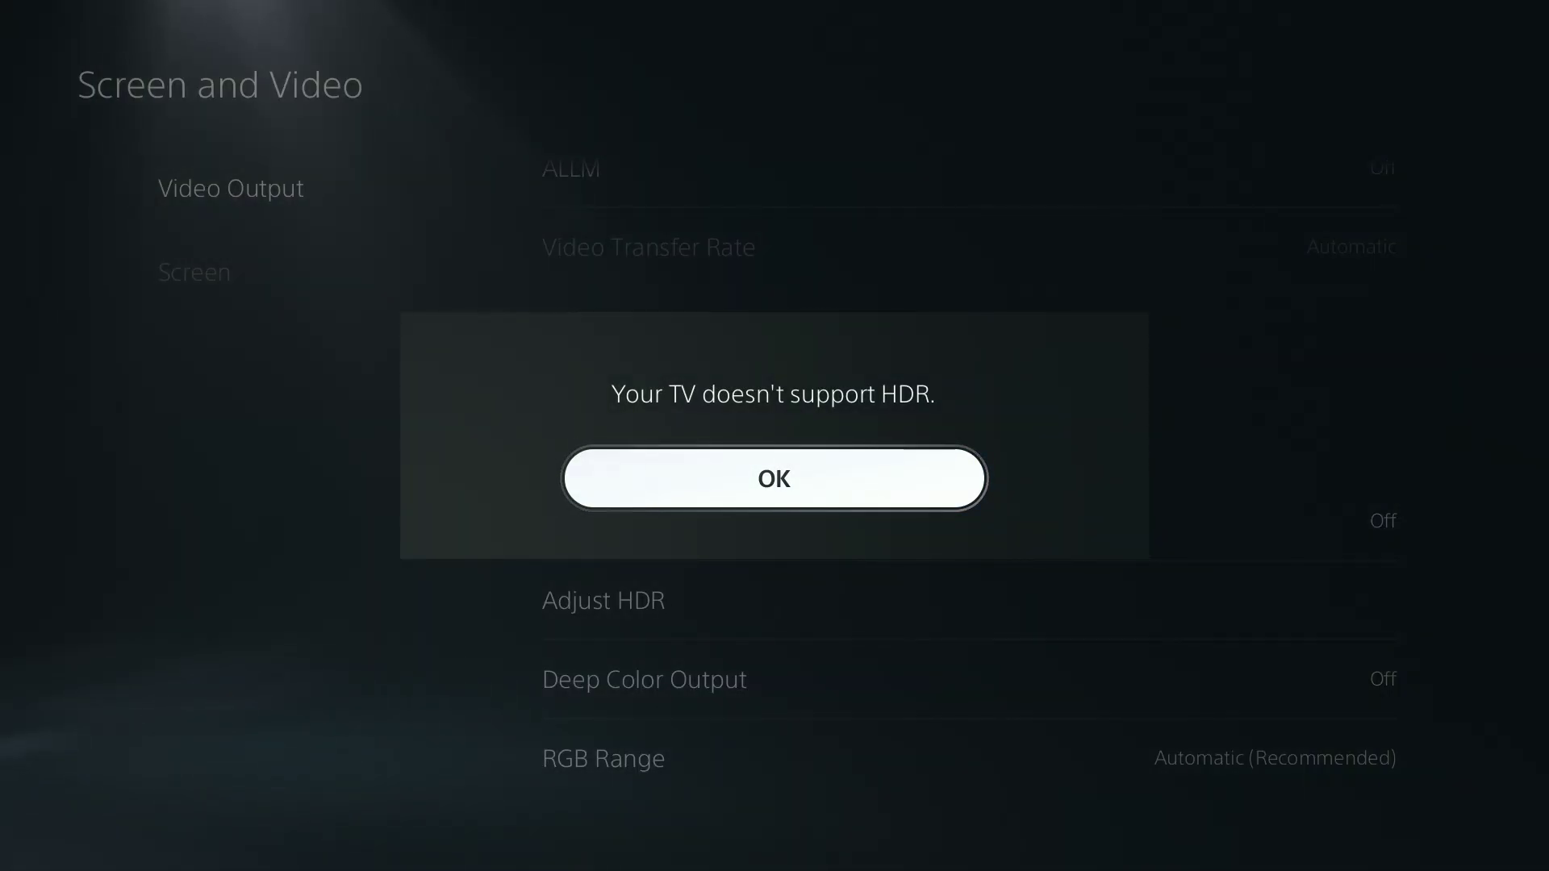
key(Return)
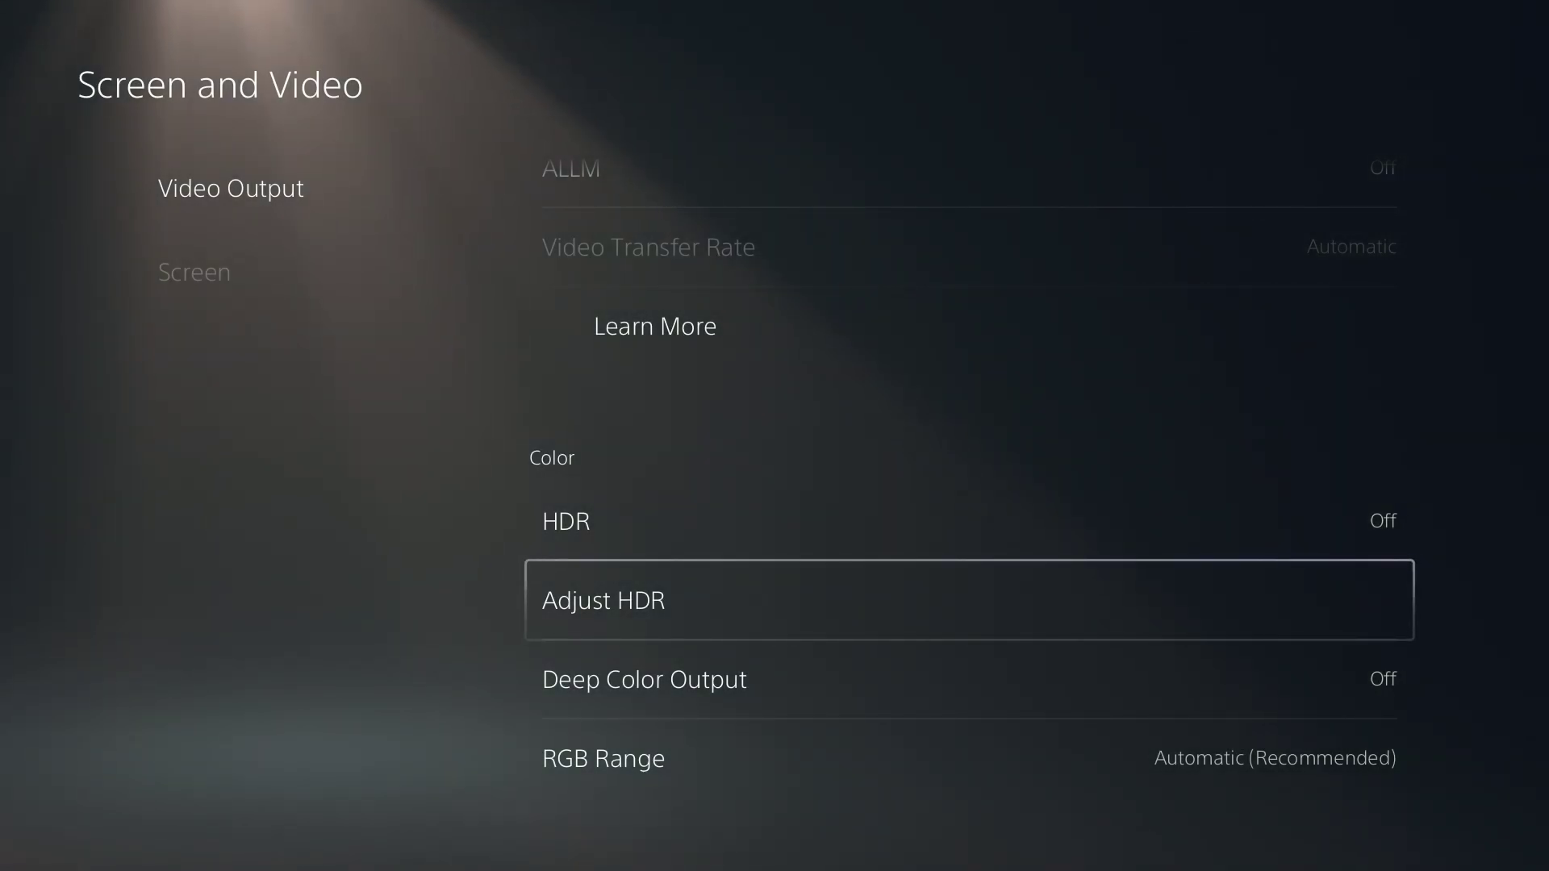